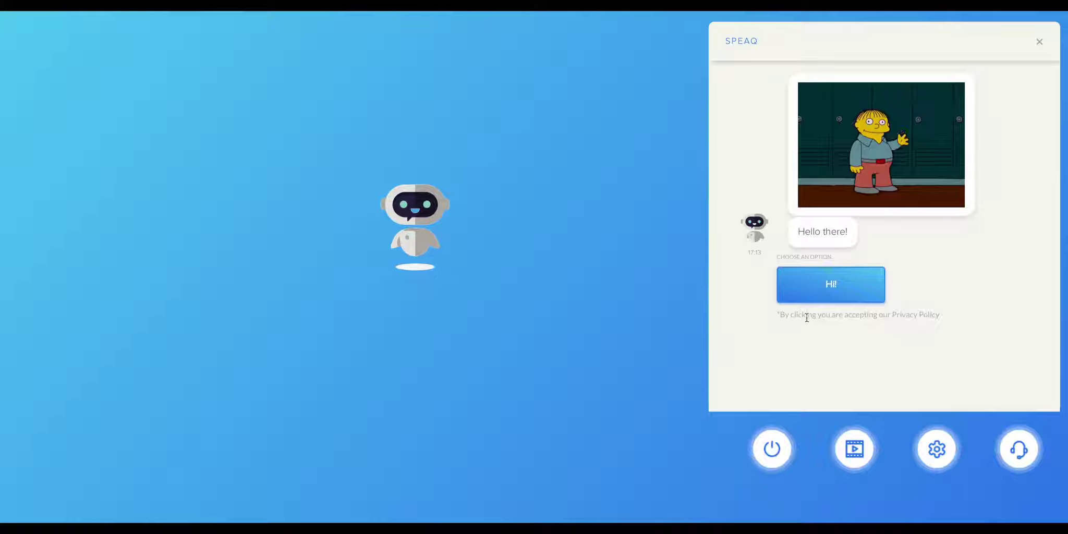
Start the chatbot conversation, then choose the Pets niche and the Feed Video - 1080x1920 format.
click(808, 300)
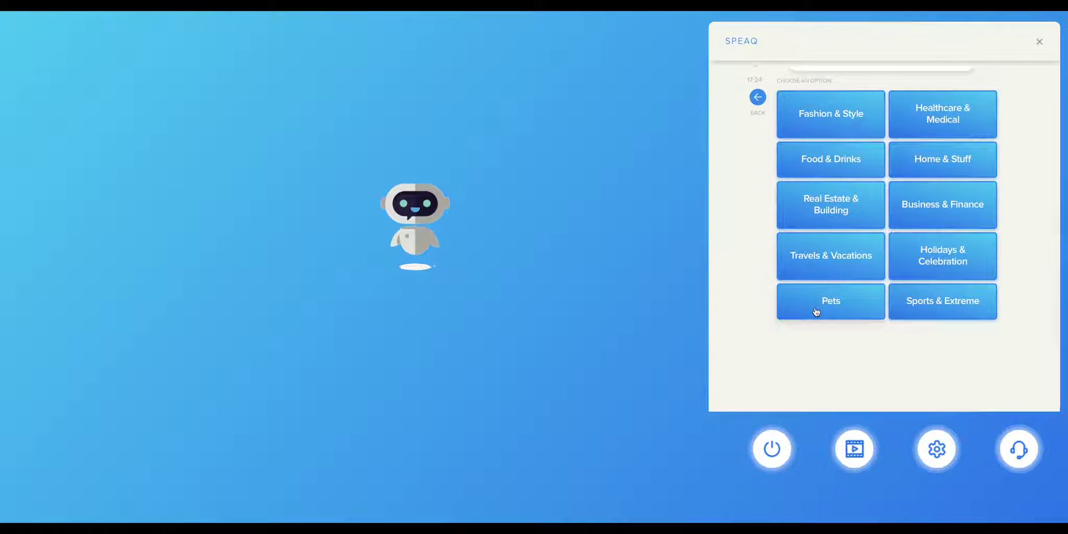
scroll(816, 308, up, 1)
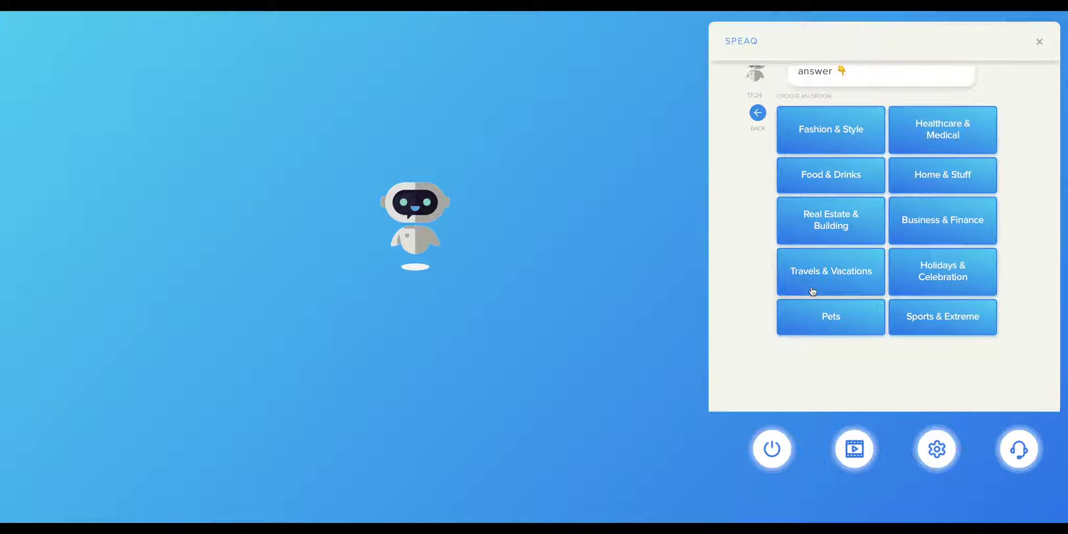
click(803, 315)
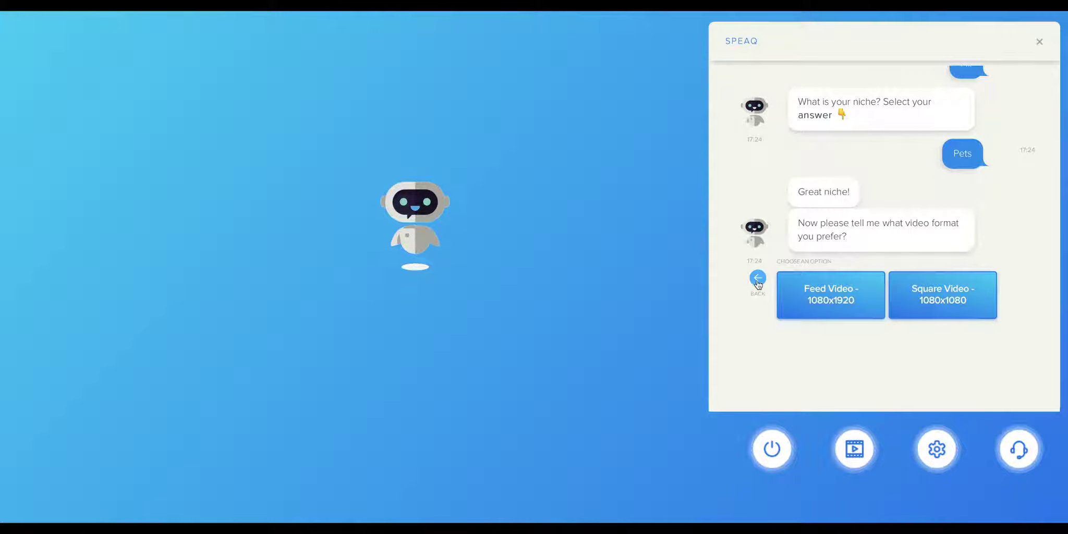
click(797, 289)
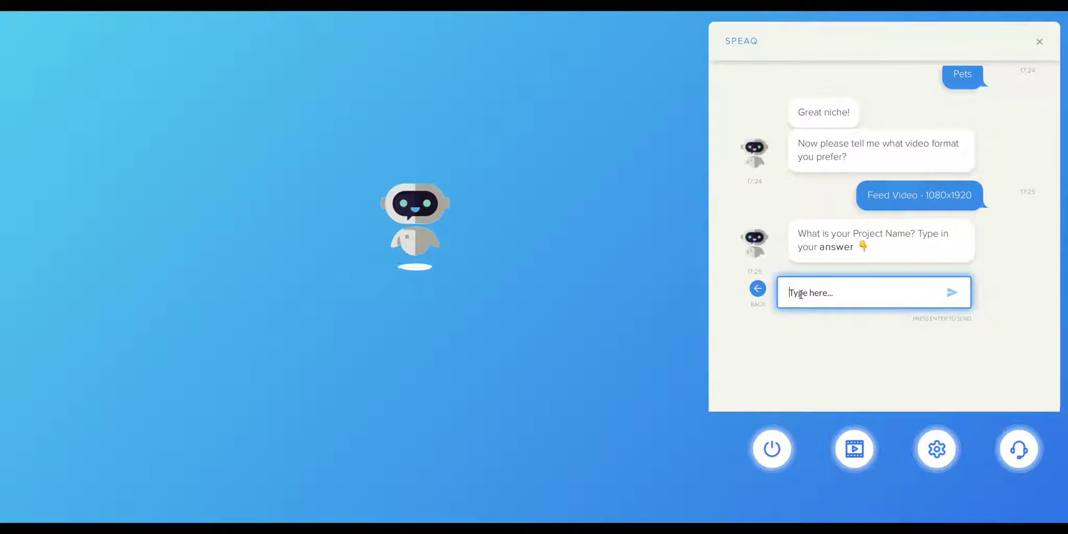
Name the project test+video and agree to be shown the three options.
text(test+video)
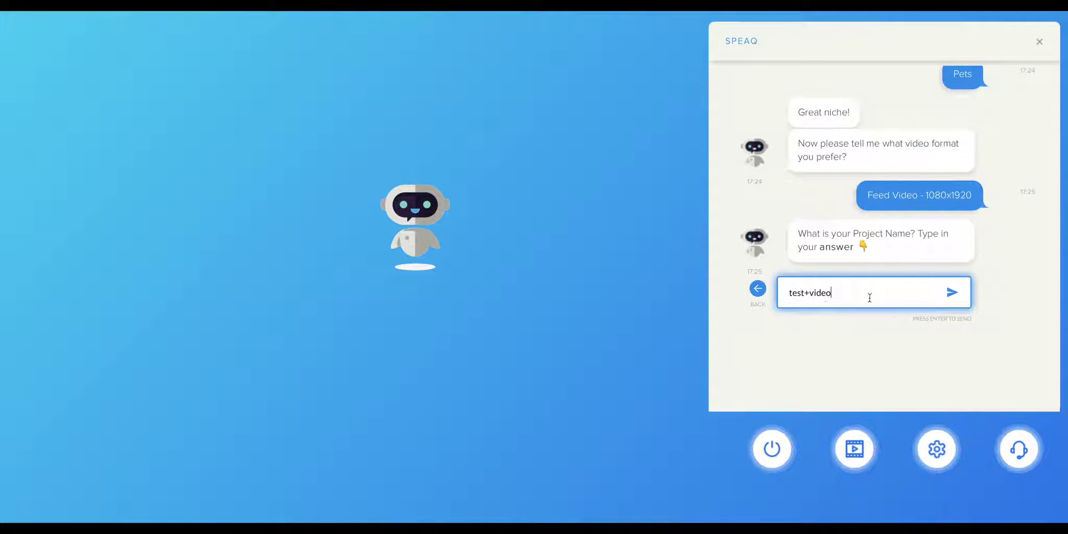
click(950, 293)
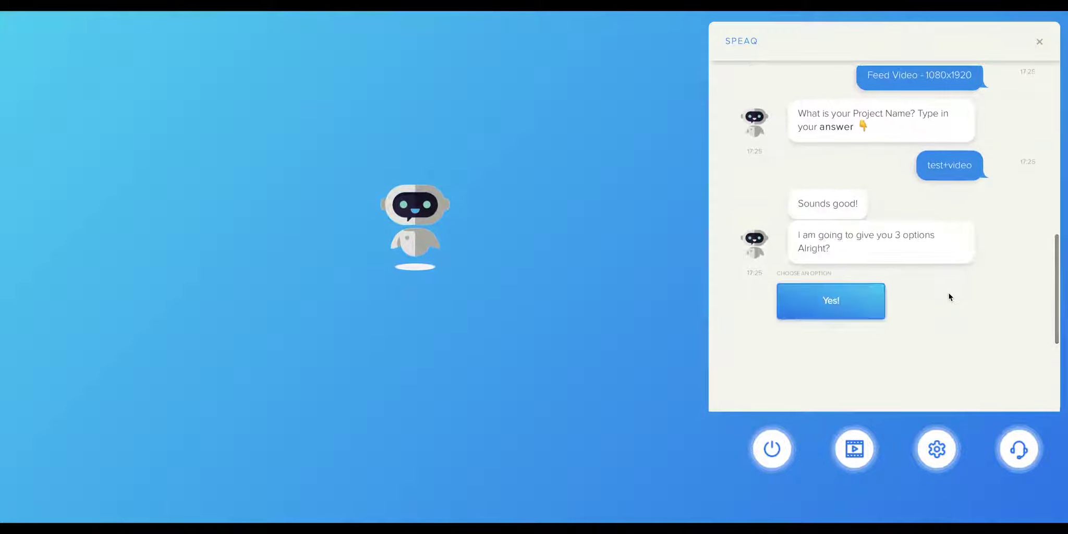
click(858, 304)
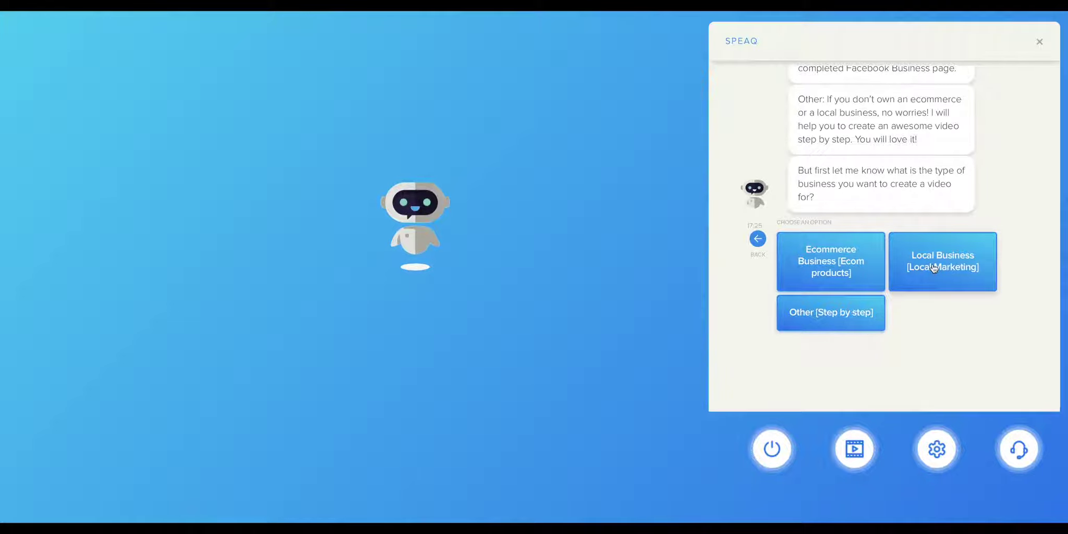
Examine the chatbot's descriptions of the Ecommerce, Local Business and Other business types.
scroll(874, 285, up, 2)
scroll(875, 290, up, 4)
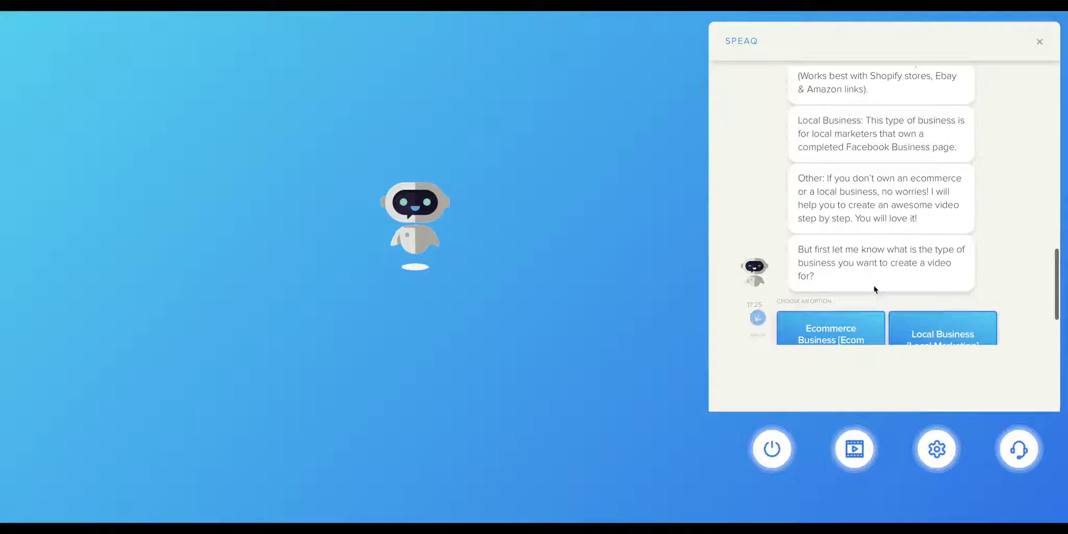
scroll(874, 290, down, 2)
scroll(874, 285, down, 2)
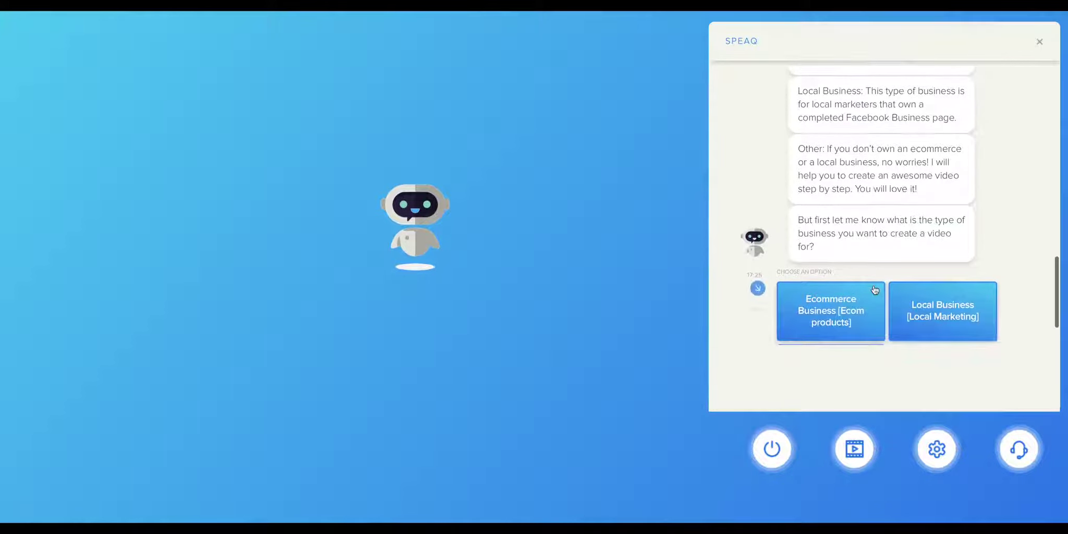
scroll(874, 285, up, 1)
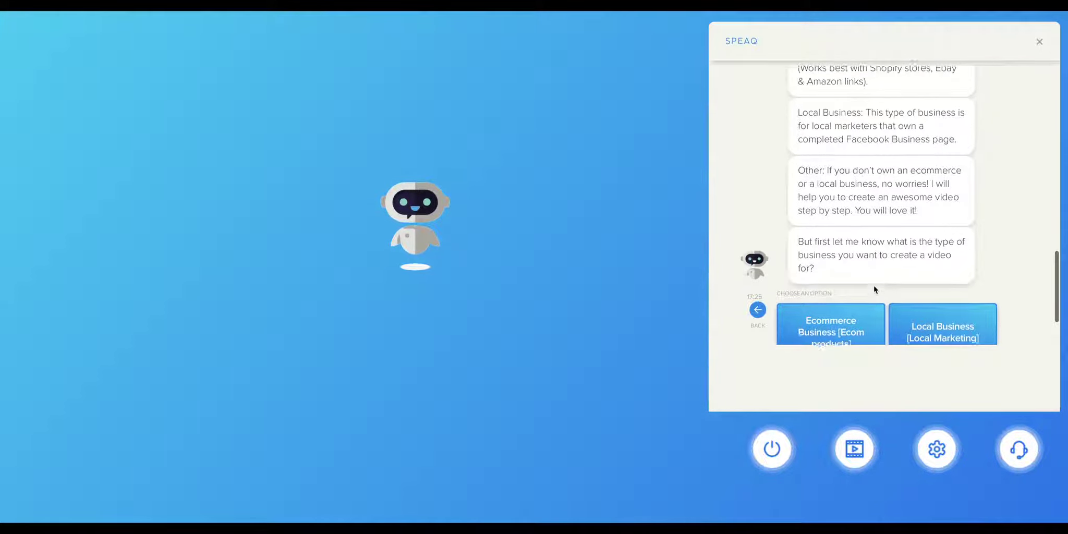
scroll(874, 287, up, 2)
scroll(874, 286, down, 2)
scroll(874, 285, down, 2)
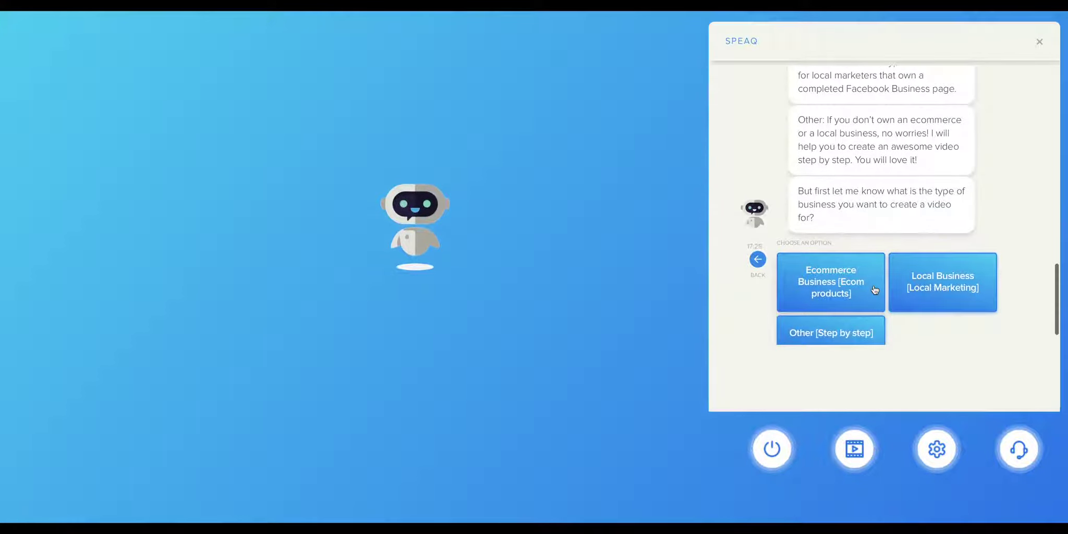
scroll(874, 288, down, 1)
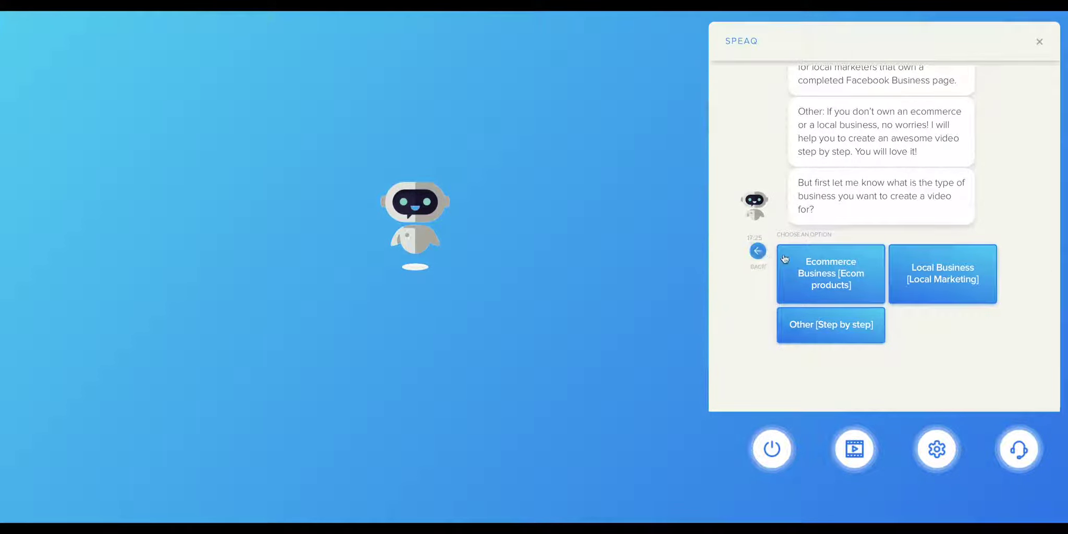
scroll(782, 258, down, 2)
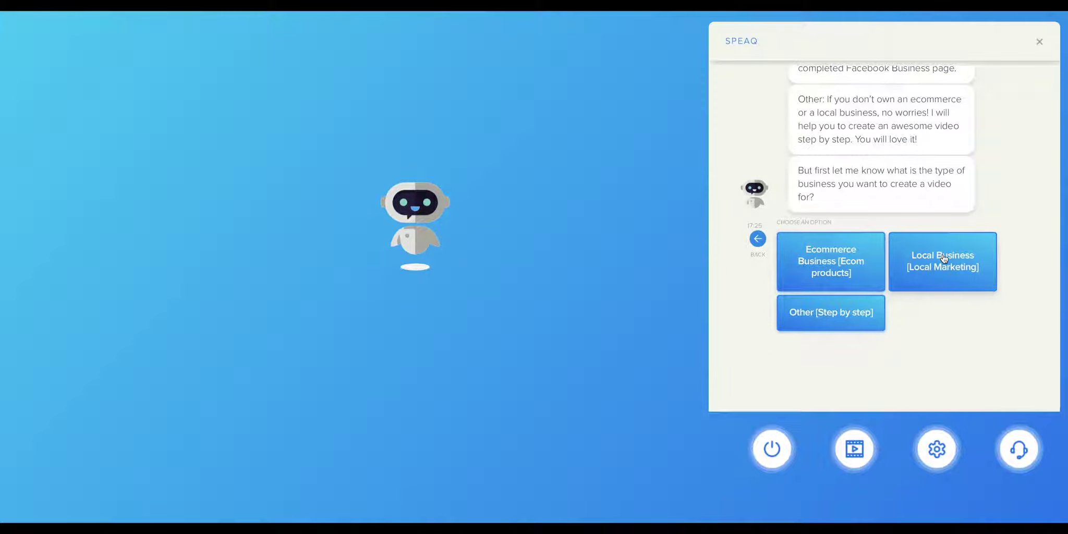
Choose Other [Step by step] as the business type and let the bot select the video style with "Do your magic :)".
click(851, 315)
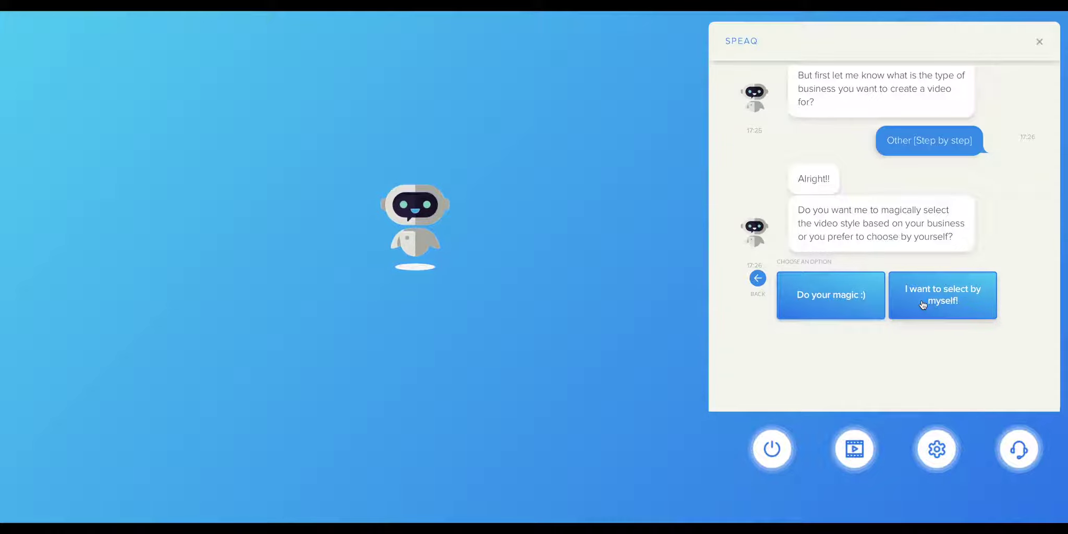
click(864, 312)
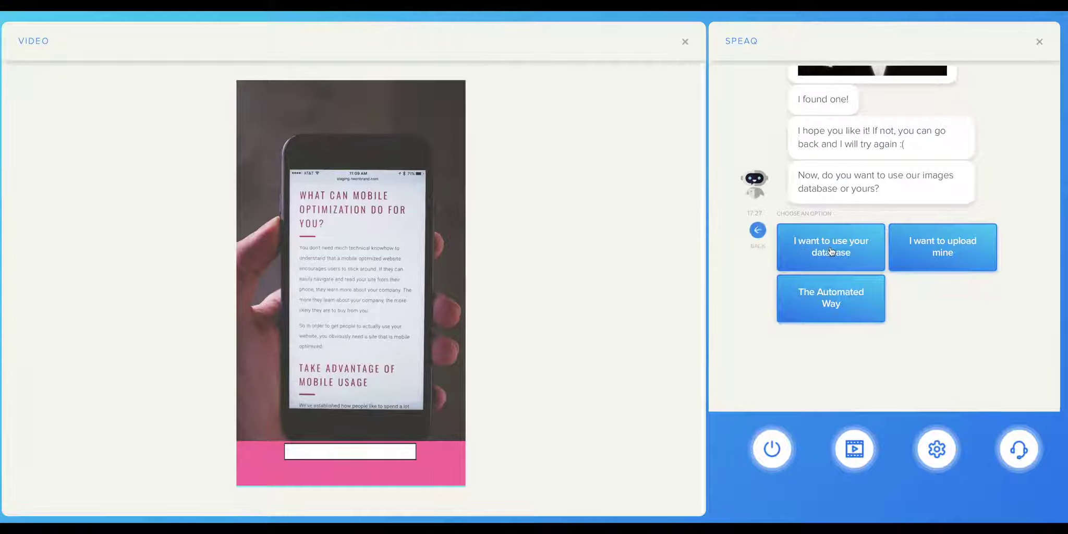
mouse_move(374, 299)
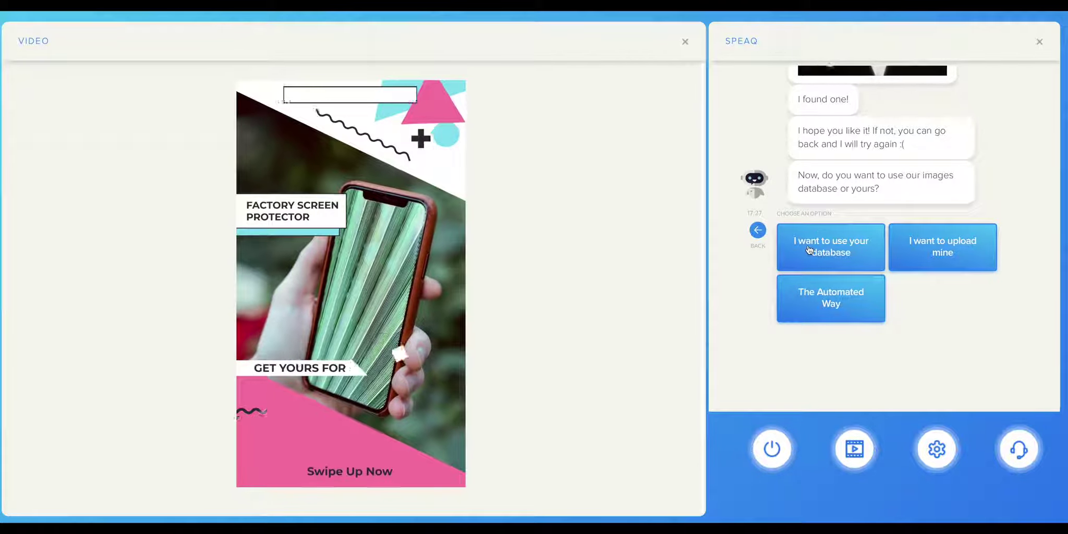
Use the bot's image database and select the cat sleeping by the plaid cushion, then the dark tabby close-up.
click(809, 250)
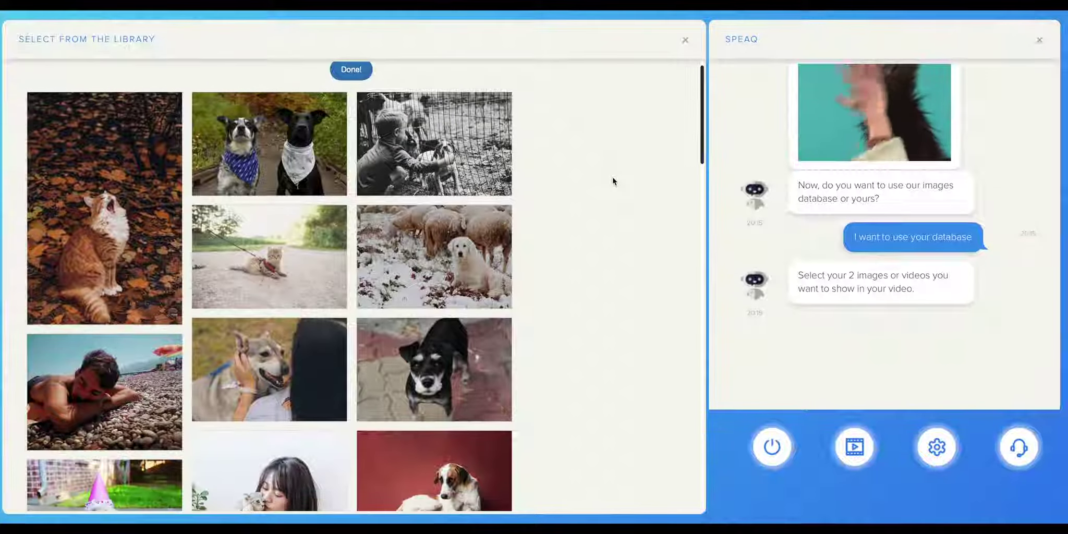
scroll(612, 181, down, 1)
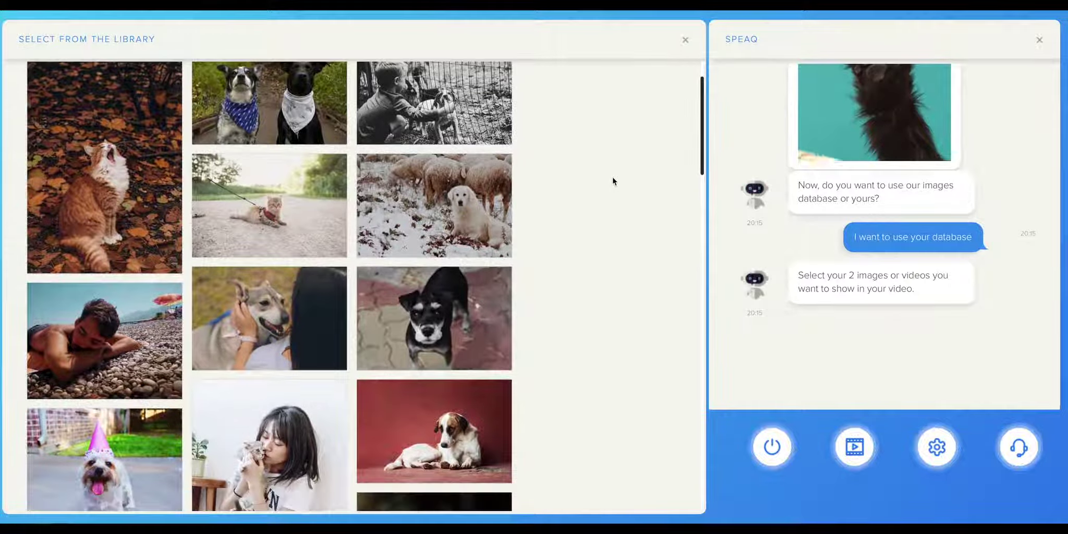
scroll(612, 181, down, 4)
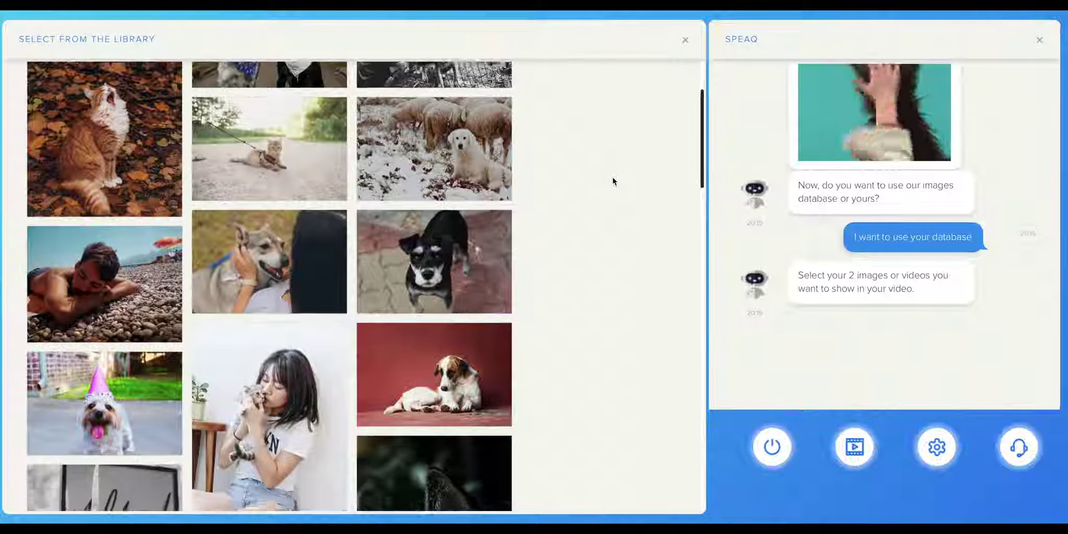
scroll(612, 181, down, 7)
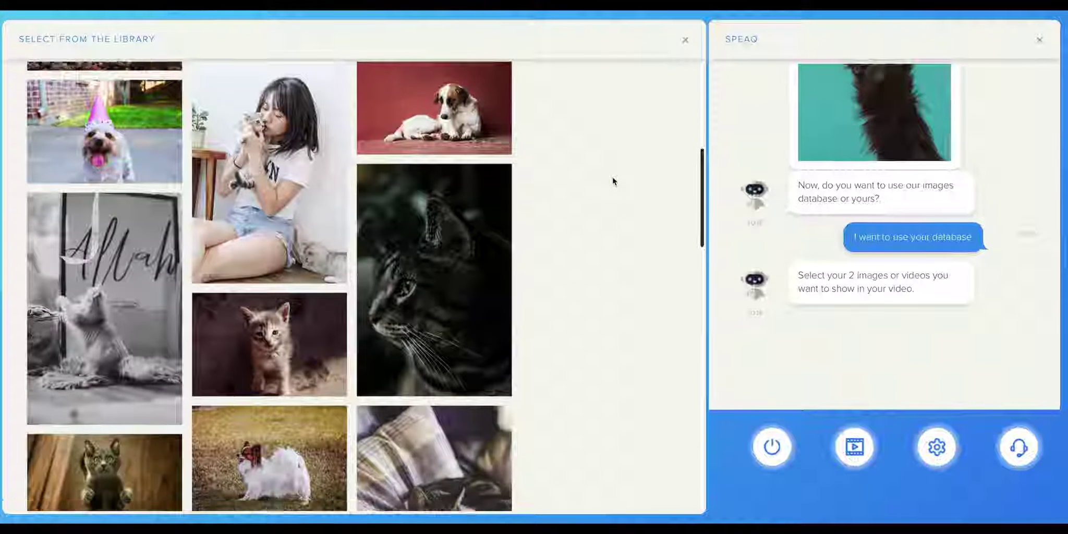
scroll(613, 181, down, 3)
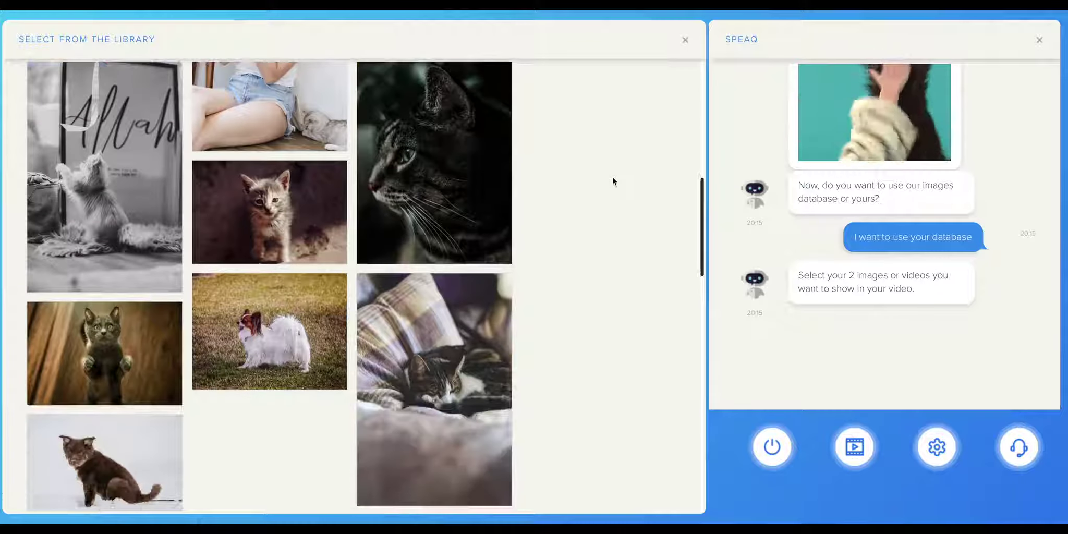
scroll(612, 181, up, 2)
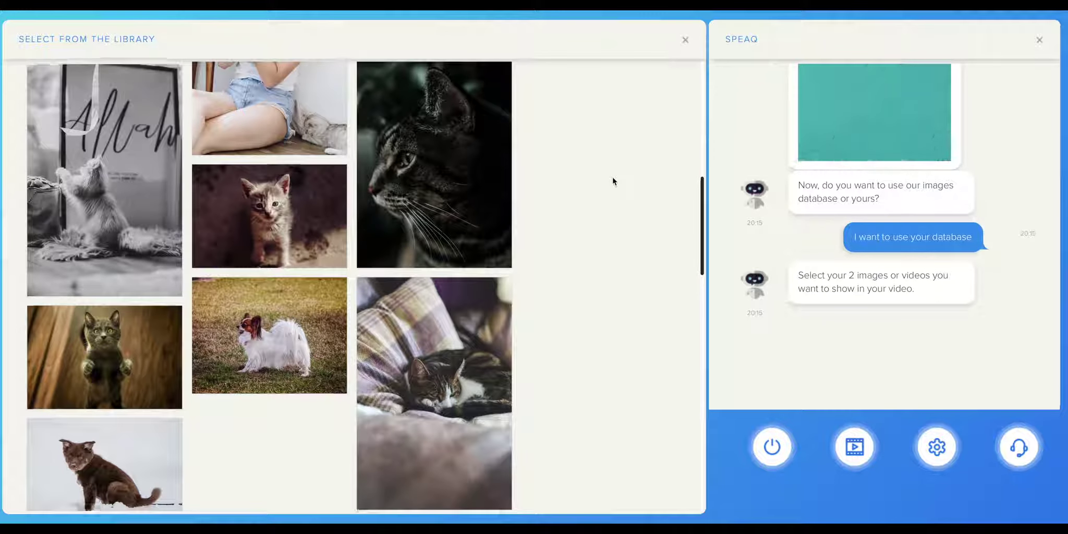
scroll(432, 468, down, 1)
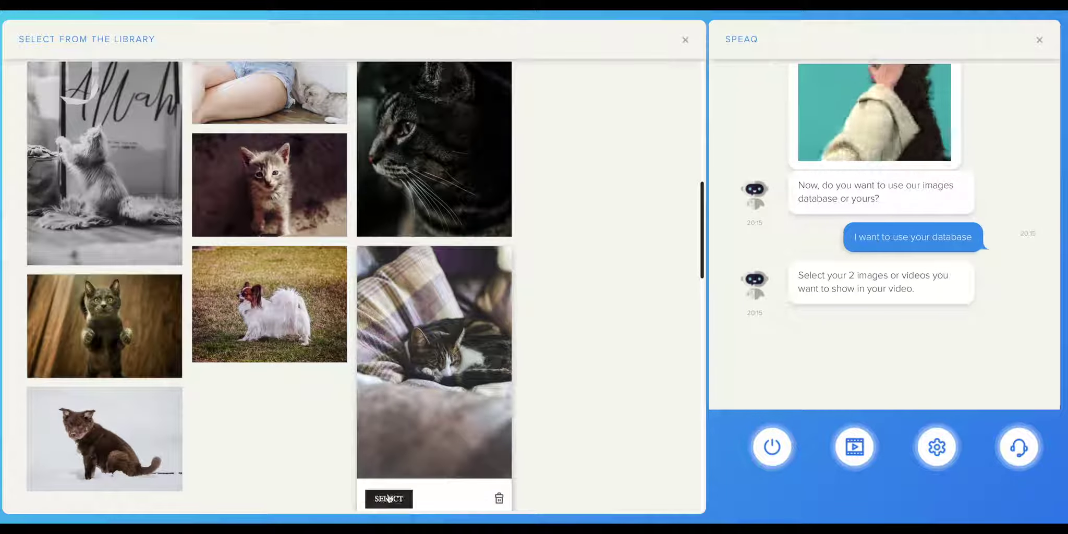
scroll(387, 345, up, 2)
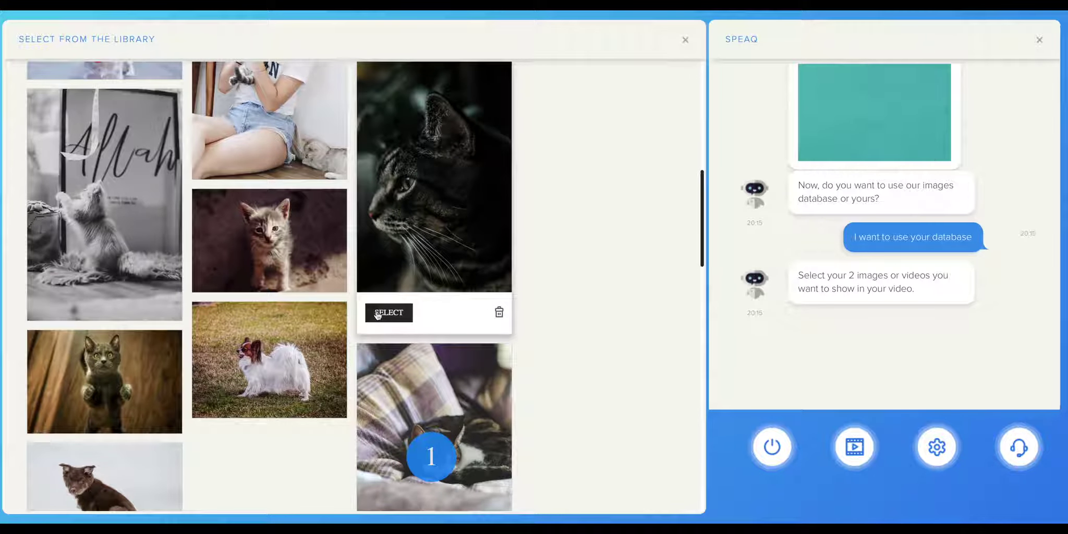
click(378, 315)
Confirm the two-image selection and decline cropping the images.
scroll(600, 257, up, 2)
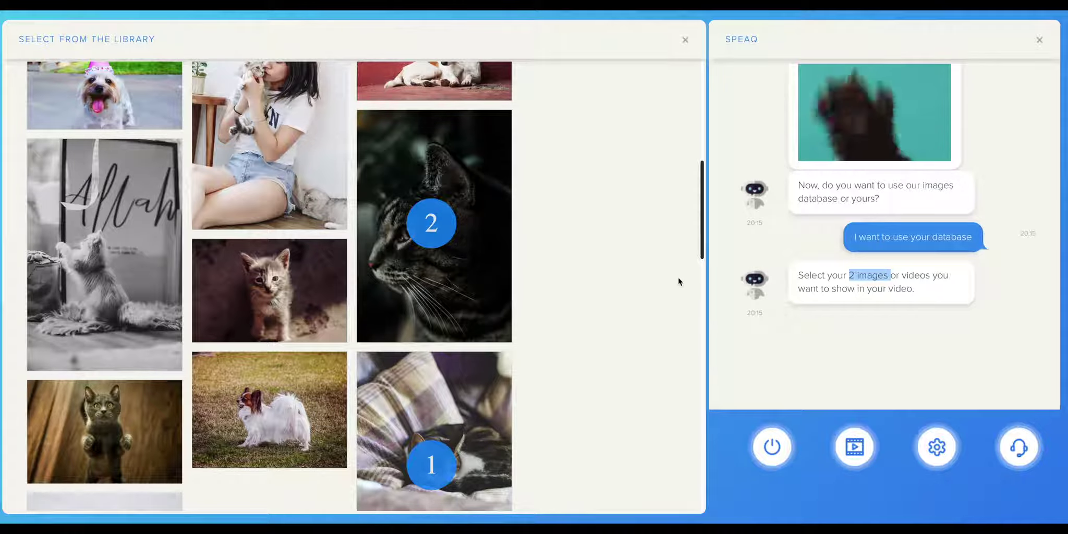
scroll(678, 281, up, 6)
scroll(678, 282, up, 3)
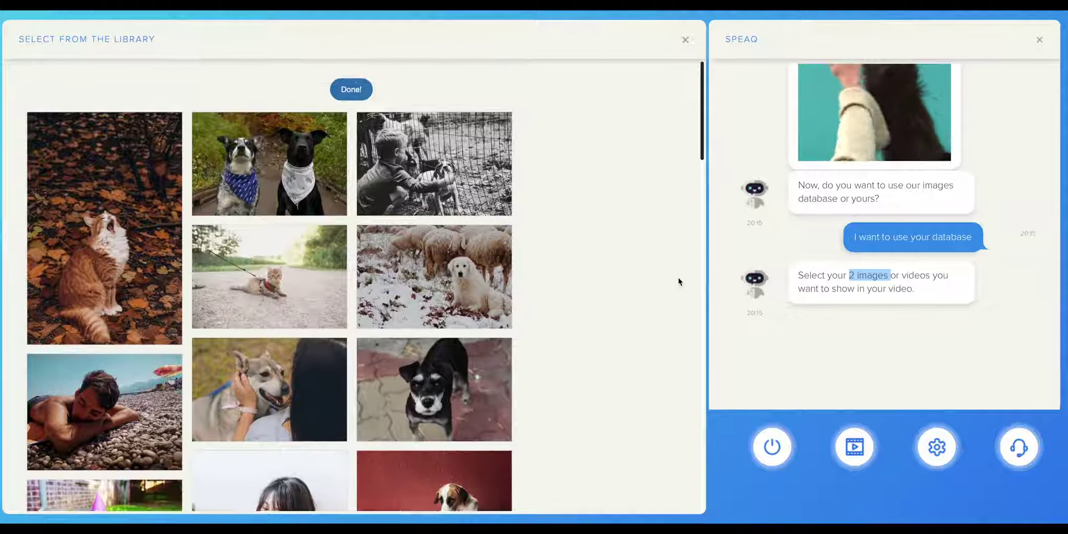
click(351, 89)
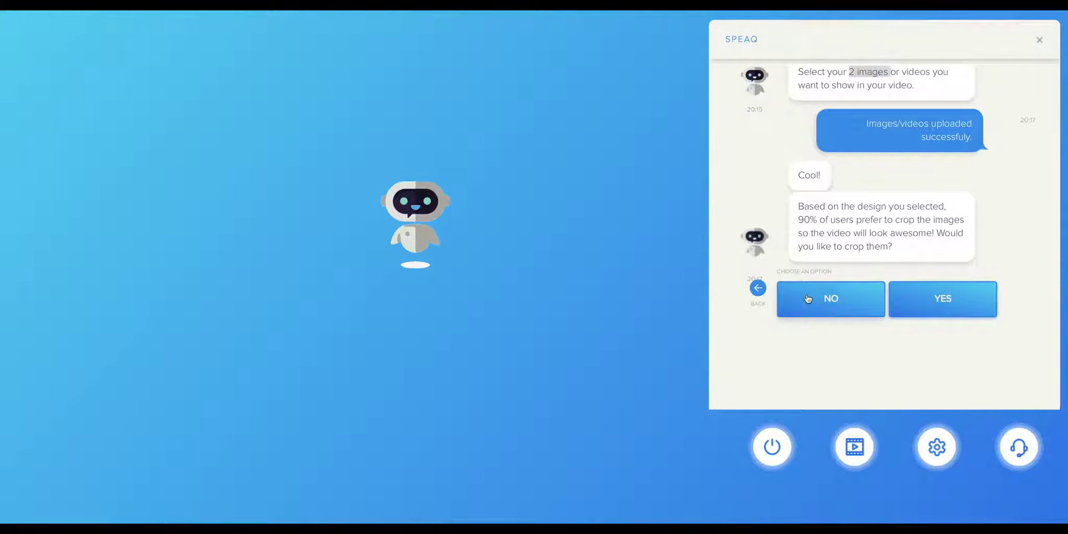
click(832, 309)
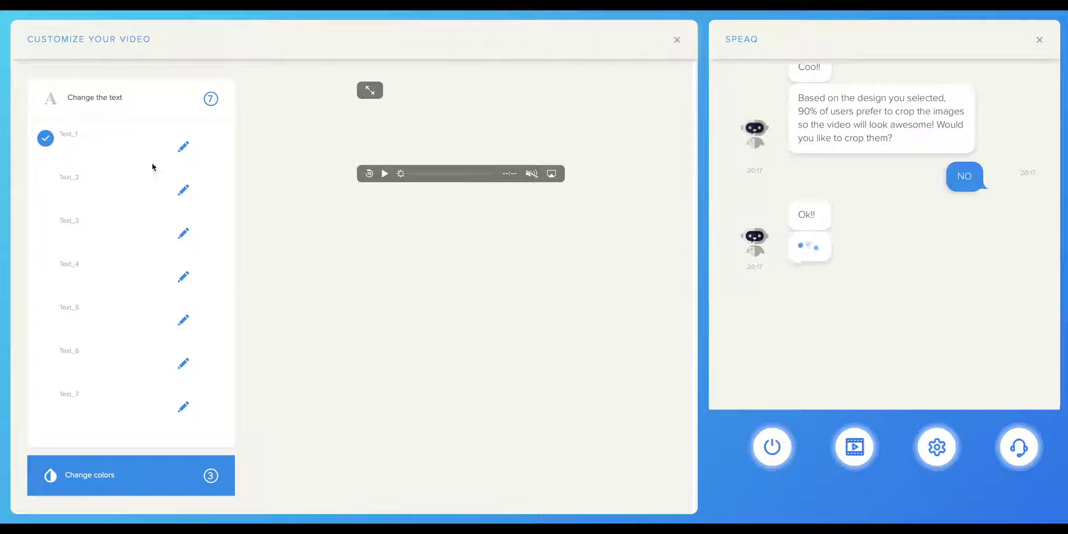
Fill the first two text fields of the video with Text_1 and Text_2.
click(130, 145)
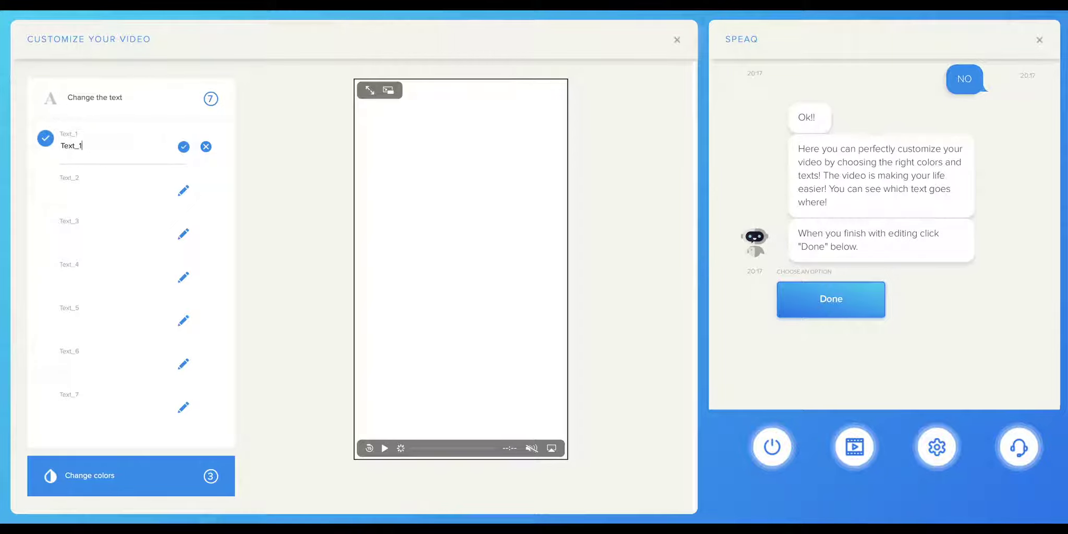
click(183, 147)
drag(107, 150, 59, 147)
key(ctrl+c)
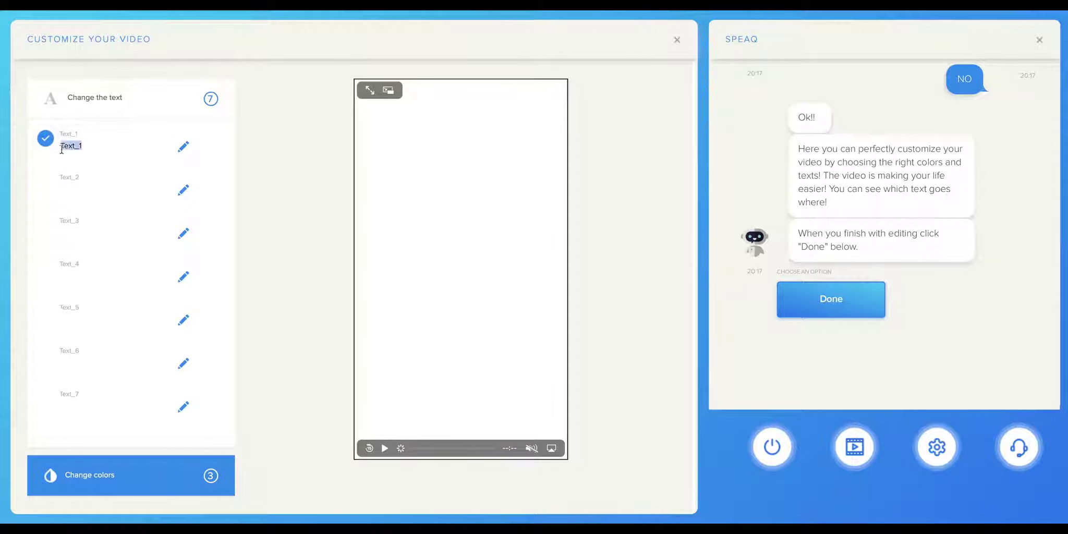
click(183, 191)
key(ctrl+v)
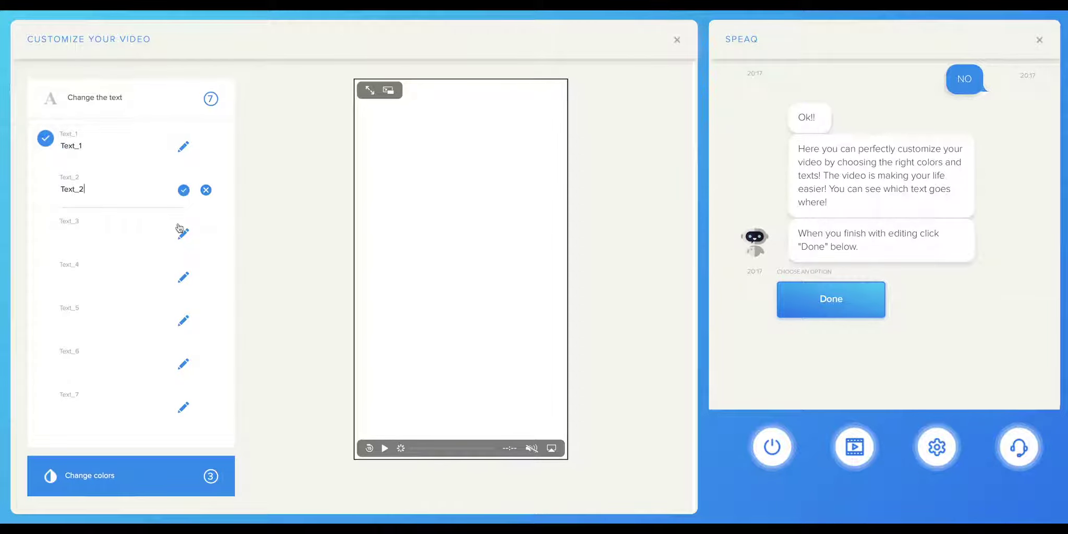
Fill the third to seventh text fields with Text_3, Text_4, Text_5, Text_6 and Text_7, and apply the entries.
click(181, 231)
key(ctrl+v)
click(183, 277)
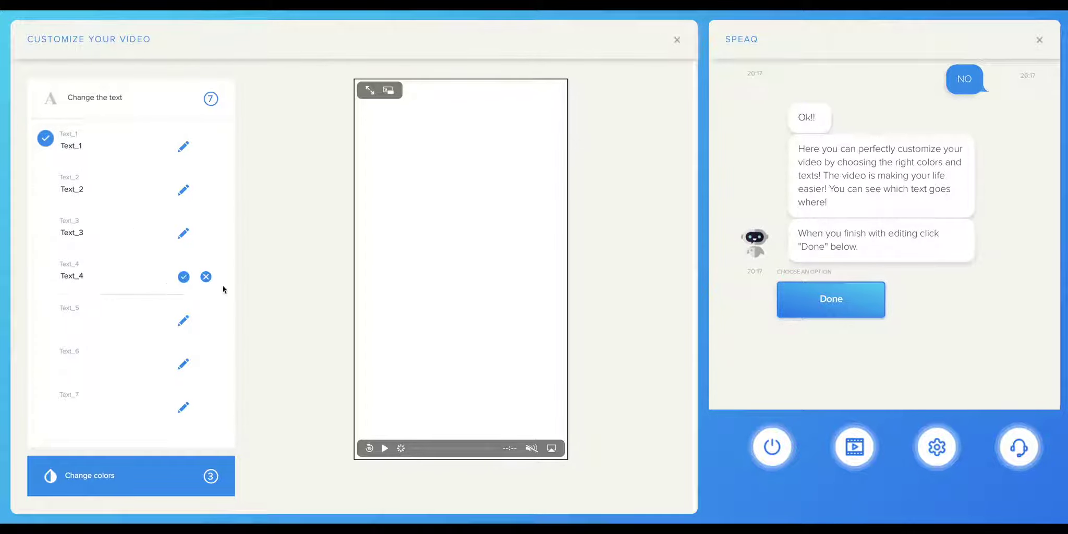
click(183, 321)
click(183, 364)
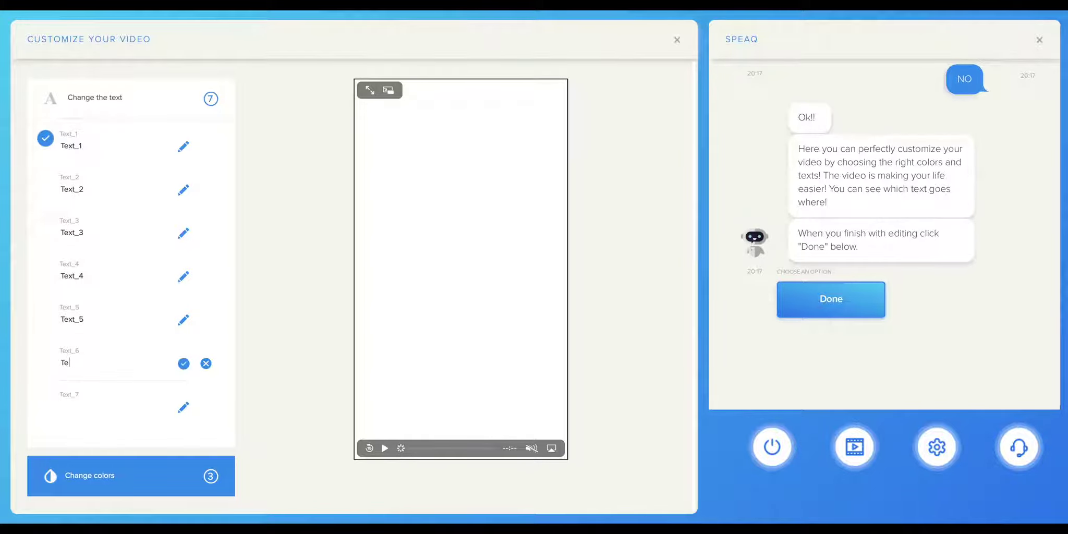
click(185, 411)
text(Text_7)
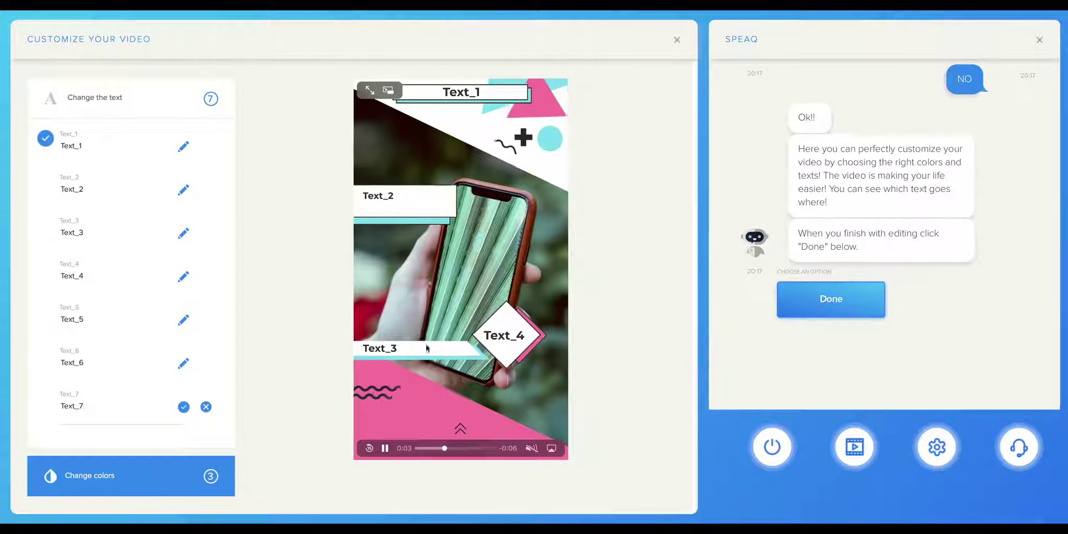
click(184, 407)
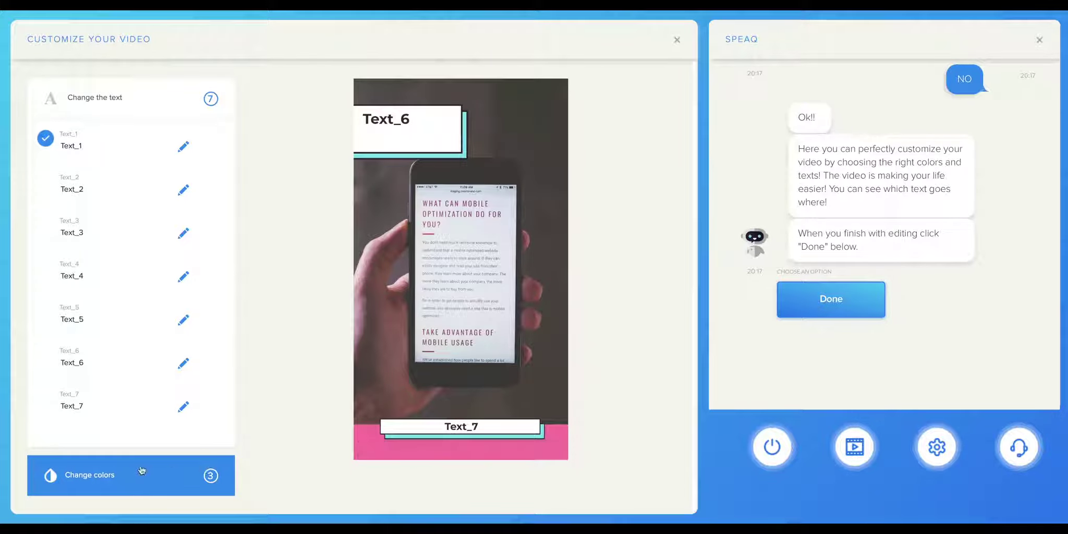
Finish customizing the video after checking its color options, and decline changing the default music.
scroll(169, 406, down, 3)
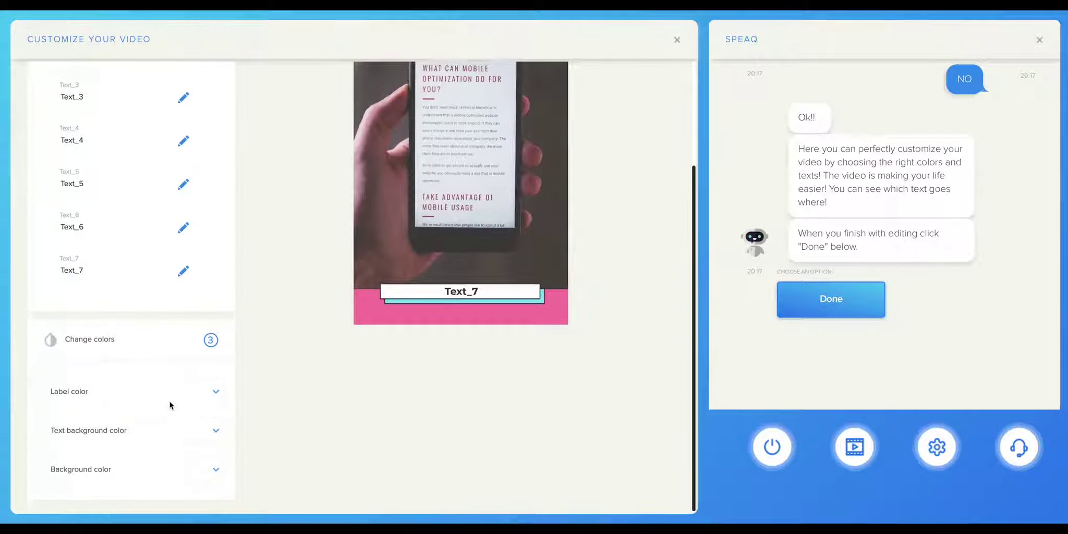
scroll(170, 404, up, 3)
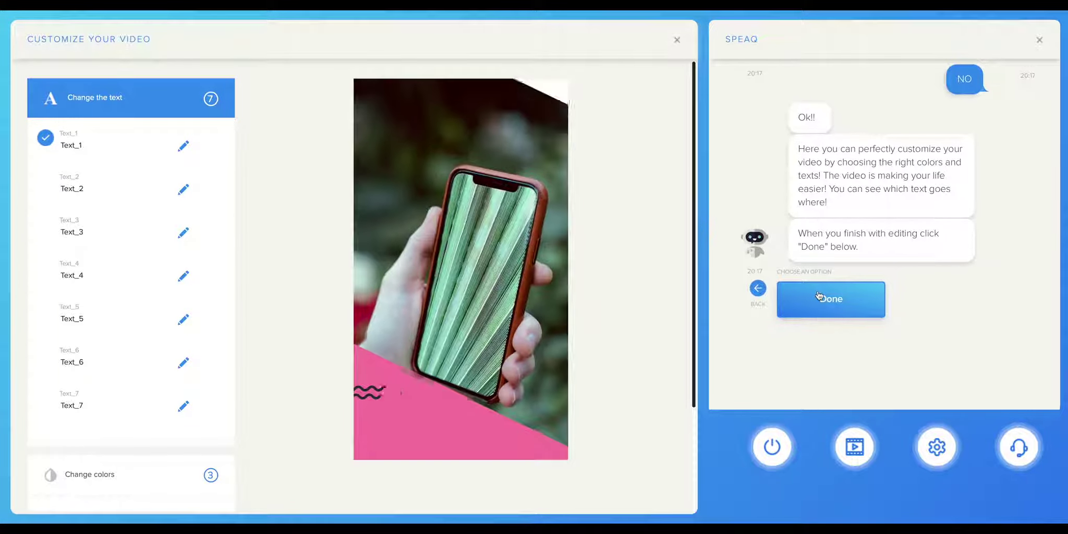
click(818, 295)
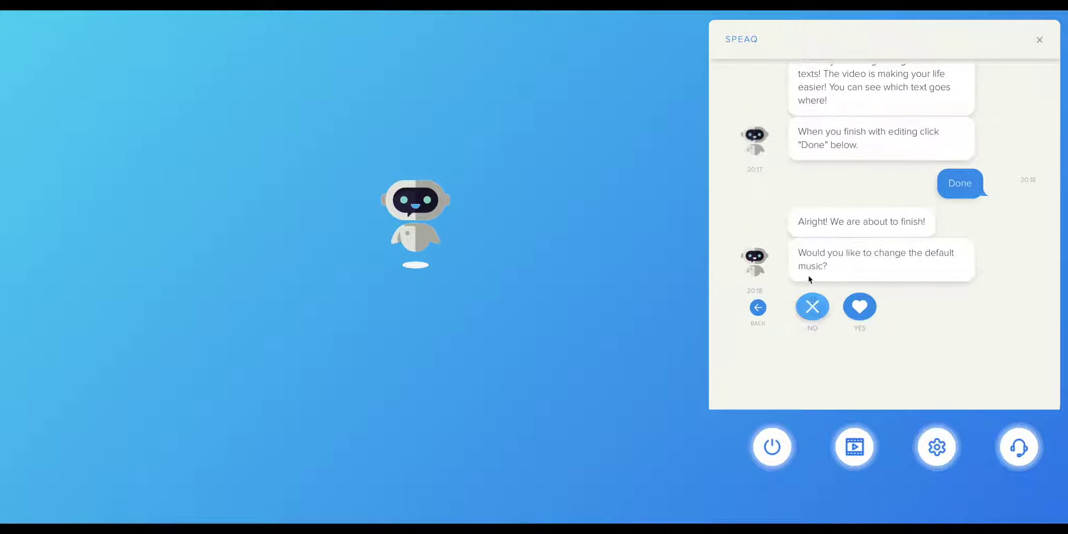
click(812, 307)
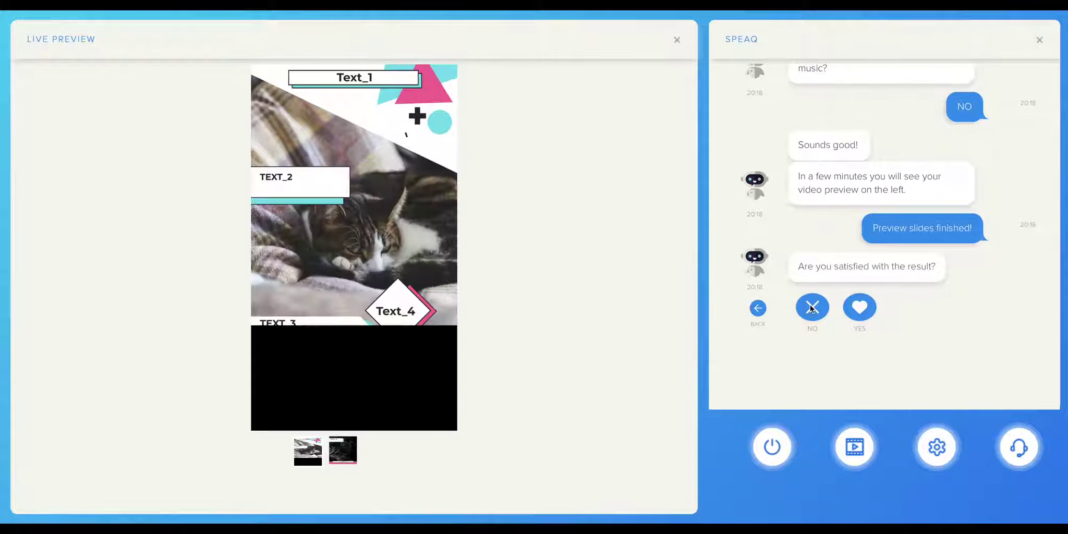
Preview the second slide with the dark tabby close-up and approve the result for rendering.
click(334, 461)
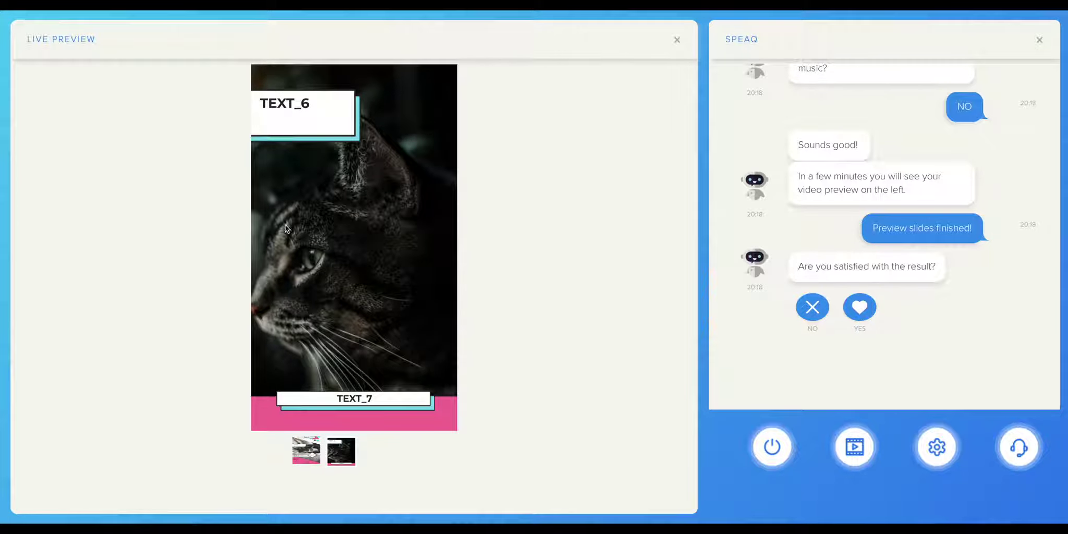
click(853, 308)
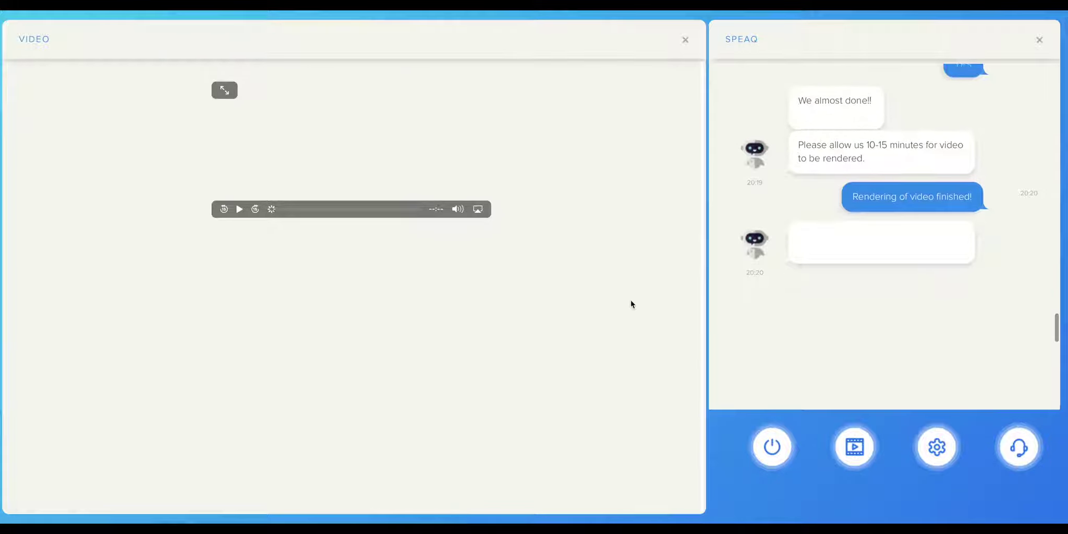
scroll(628, 297, down, 2)
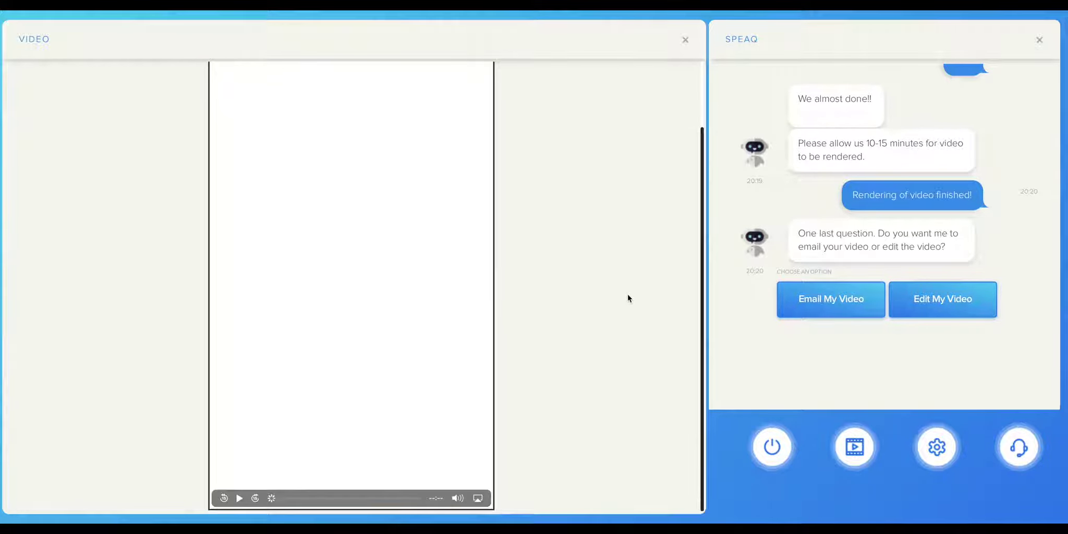
scroll(627, 299, up, 2)
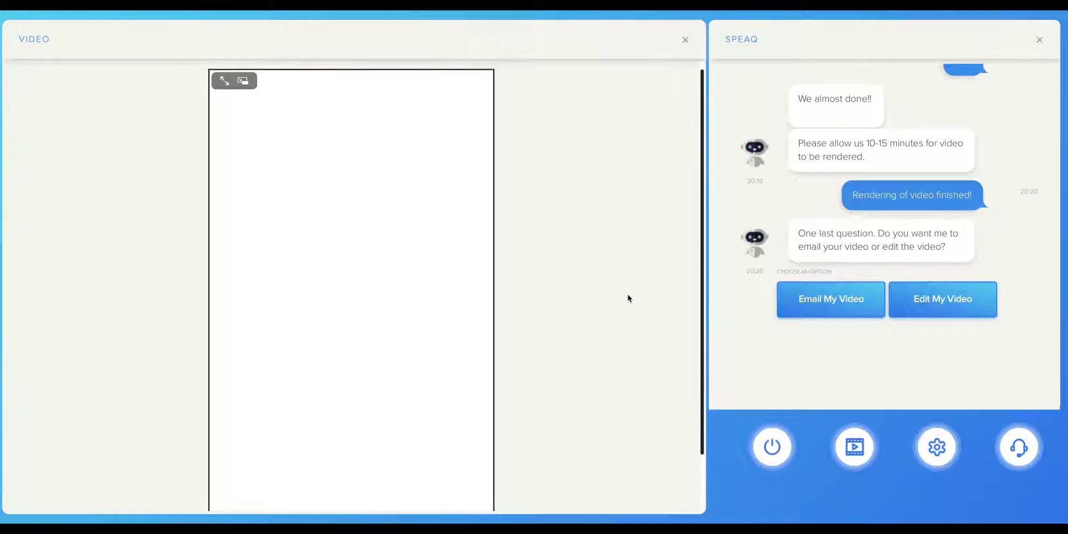
scroll(627, 298, down, 2)
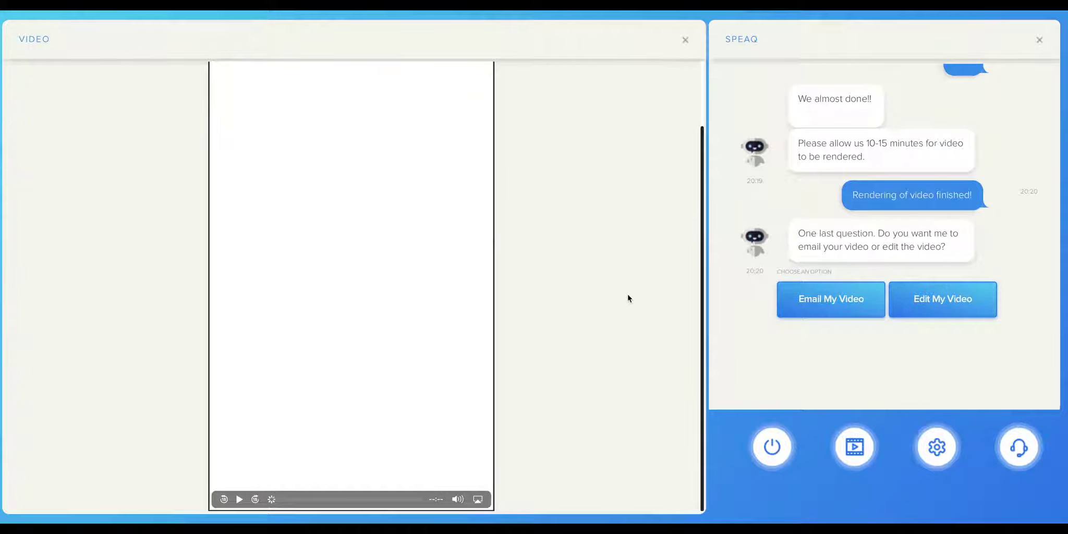